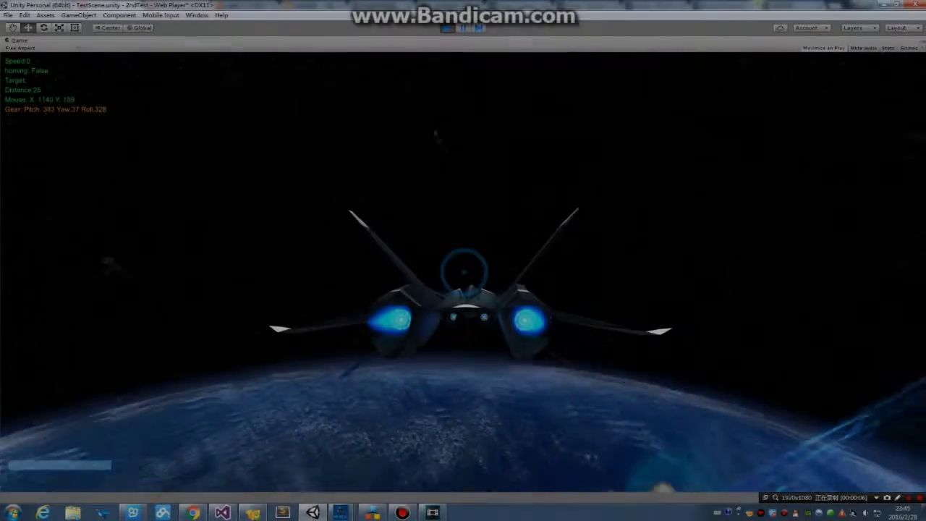
Fire a projectile at the sphere while flying the ship over the planet.
key("space")
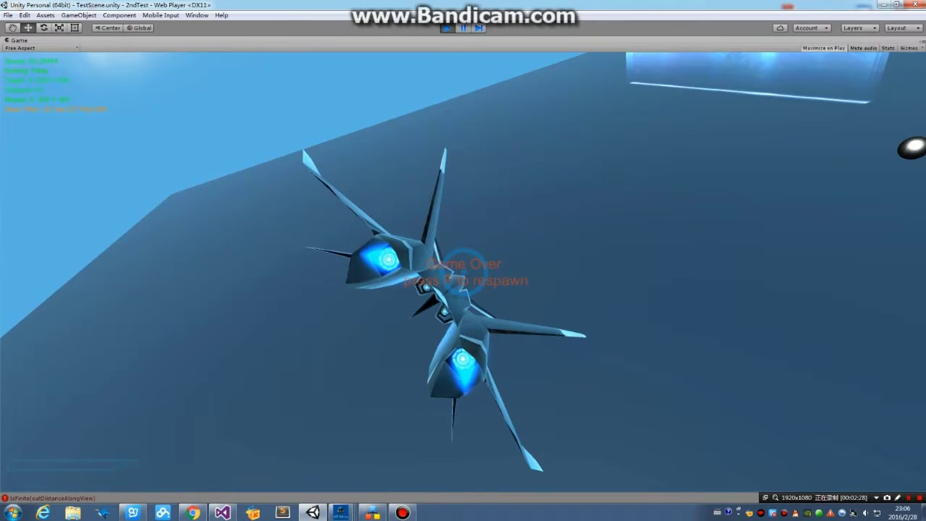
Respawn the crashed jet in the cloudy sky with the R key.
key("r")
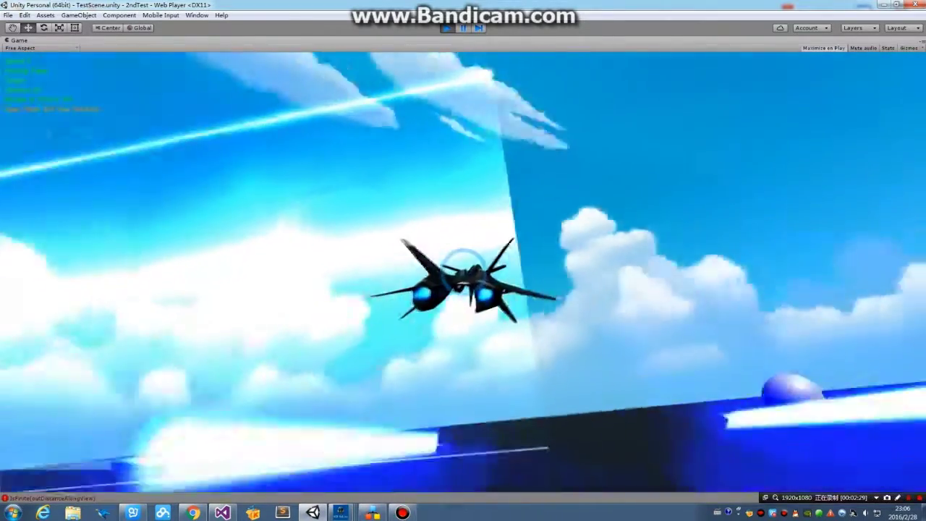